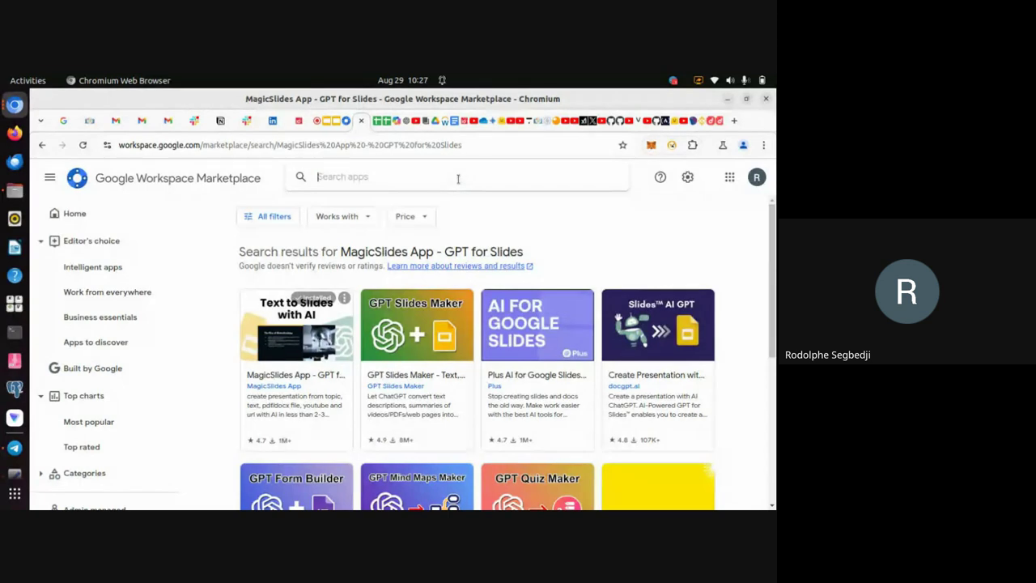
# Step: Search the Marketplace for "GPT for Docs Sheets Slides", open docgpt.ai's GPT for Sheets Docs Forms Slides listing, and show the signed-in accounts
pyautogui.press('BackSpace')
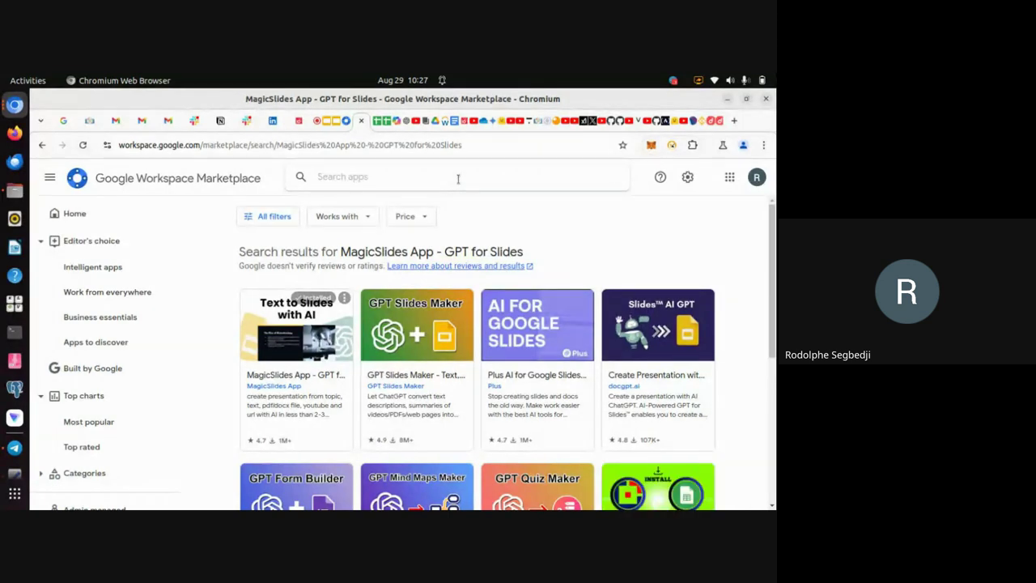
pyautogui.write('G')
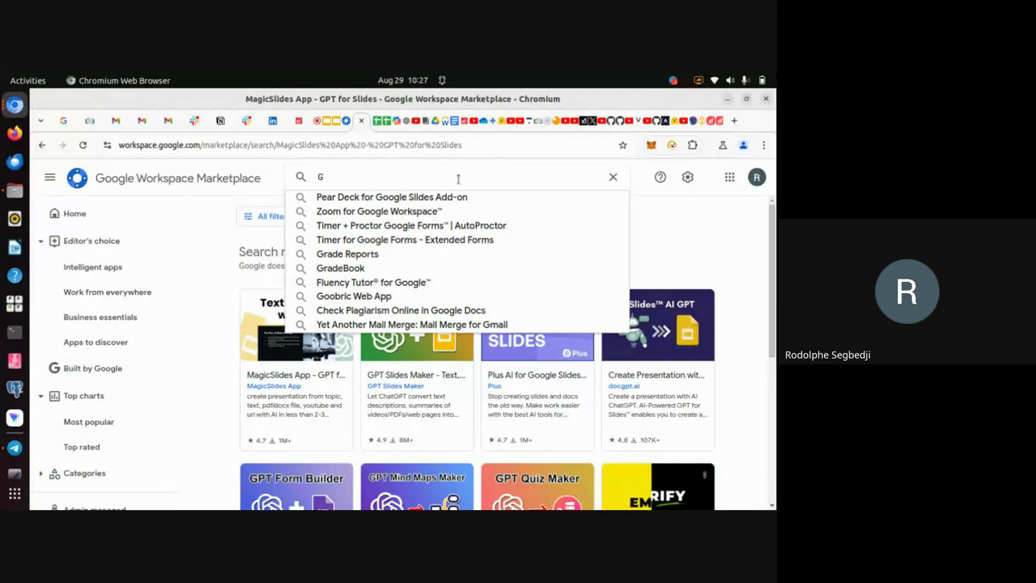
pyautogui.write('PT')
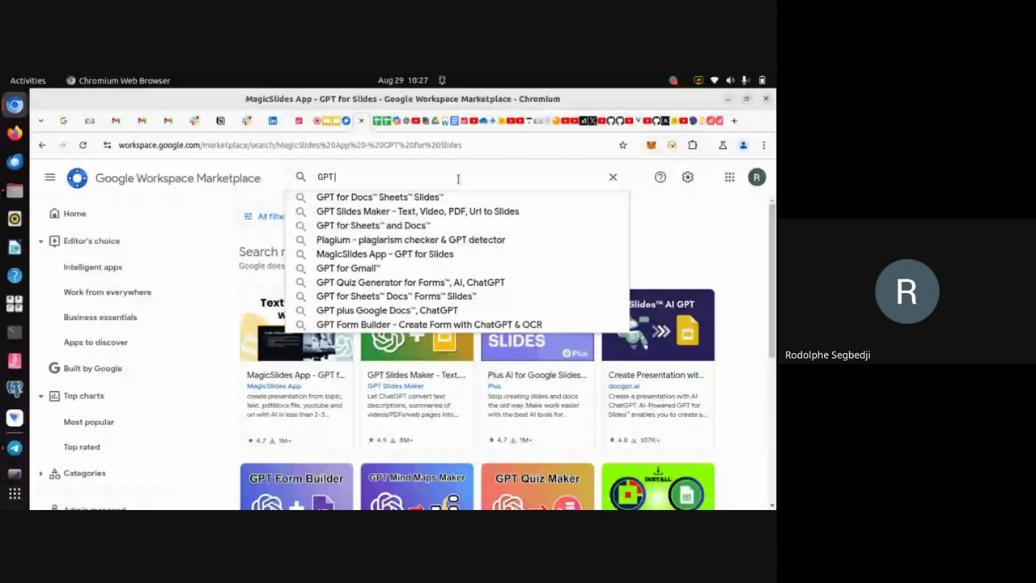
pyautogui.press('Down')
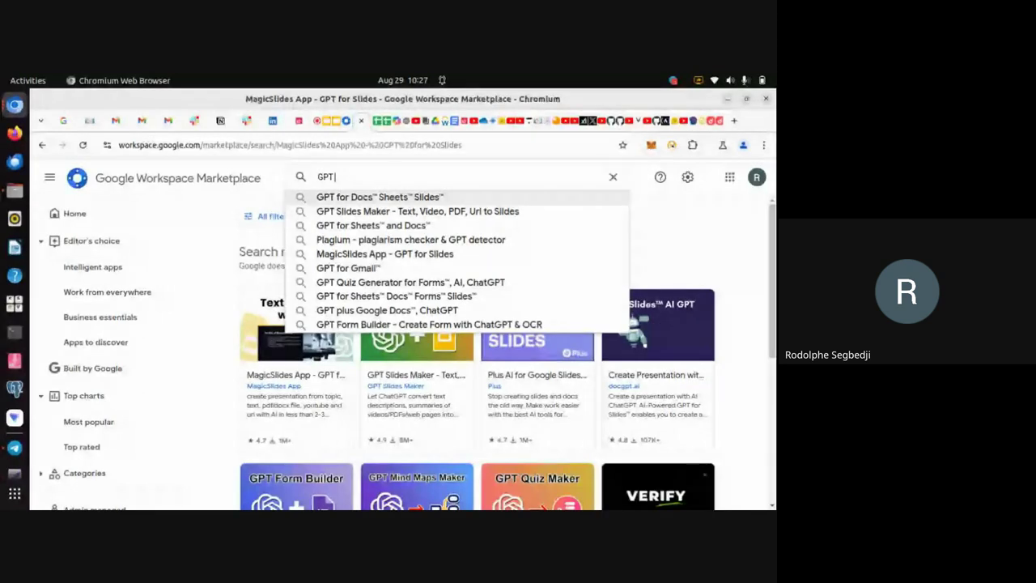
pyautogui.press('Return')
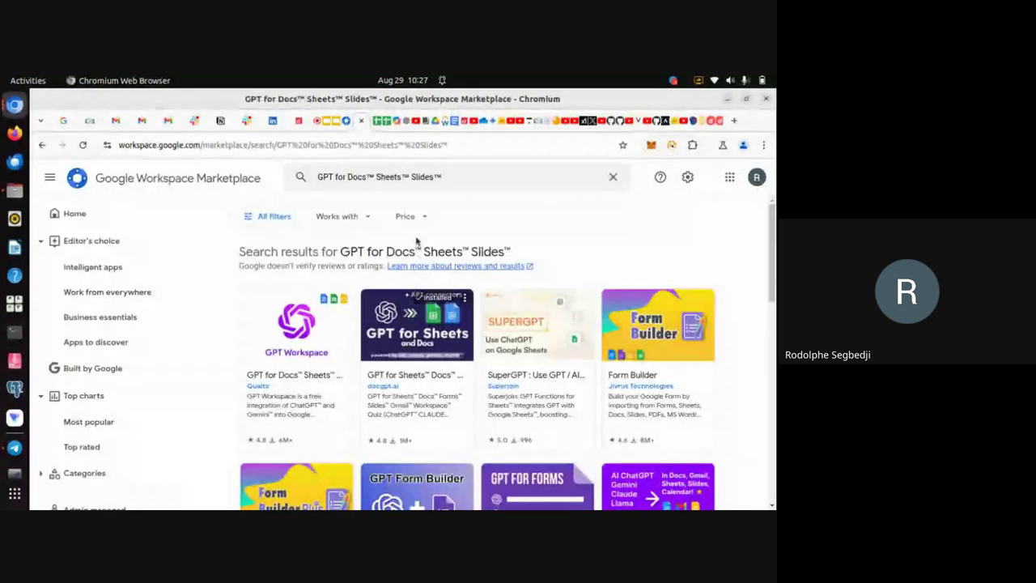
pyautogui.click(395, 400)
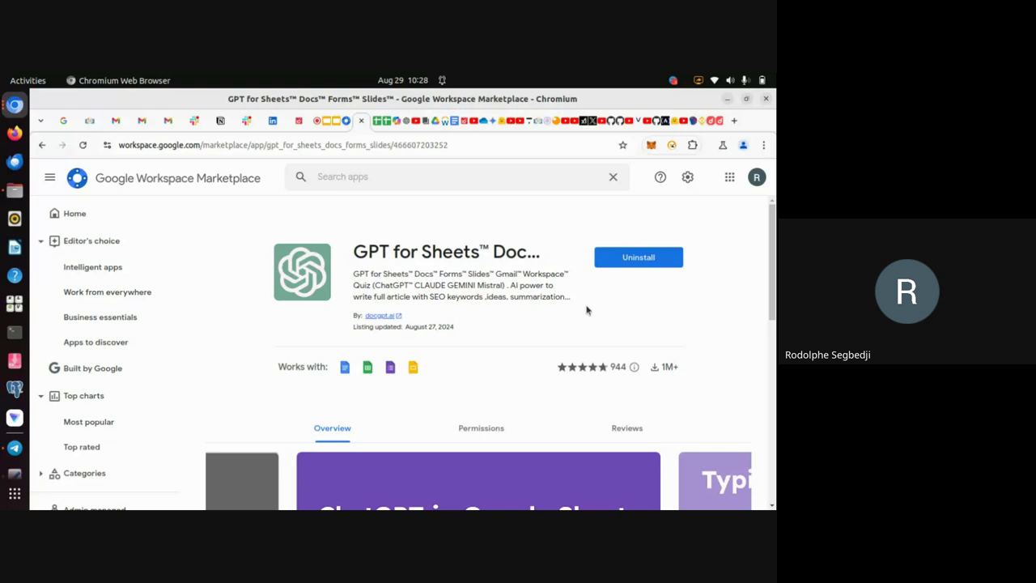
pyautogui.click(757, 178)
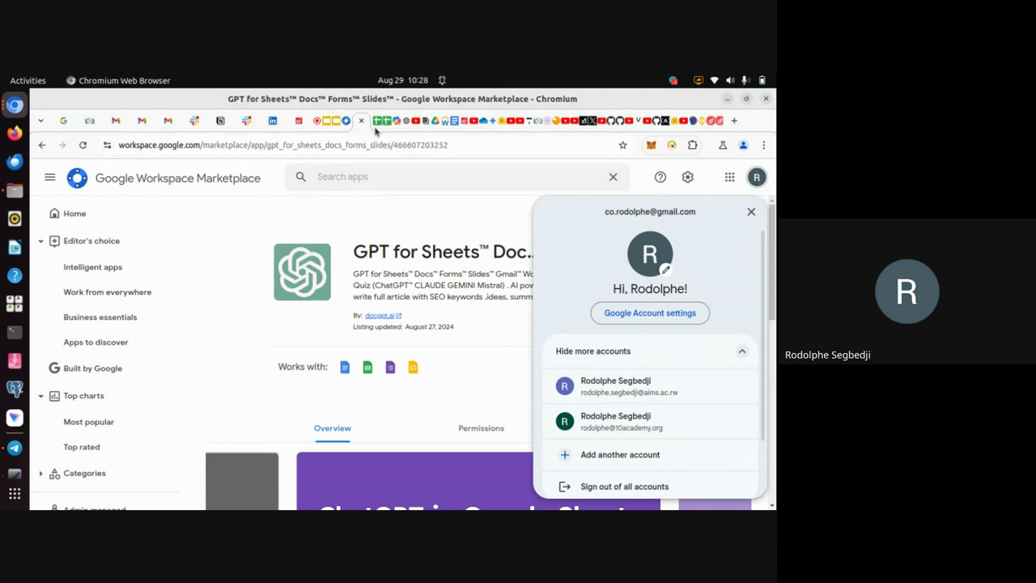
# Step: Switch to the "Copy of W5 template data" spreadsheet in Google Sheets and launch the GPT for Sheets Docs Forms Slides add-on
pyautogui.click(377, 123)
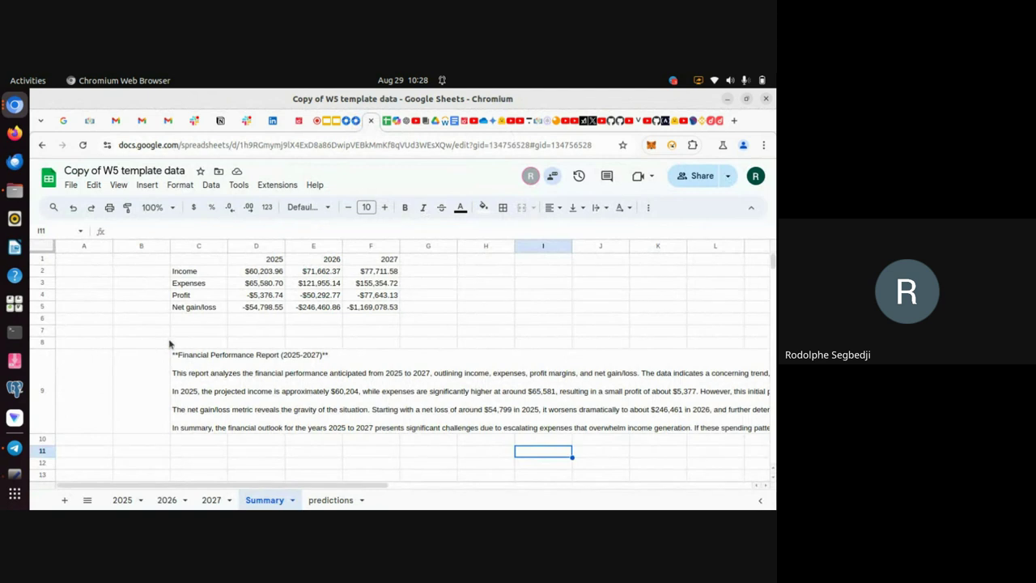
pyautogui.click(277, 185)
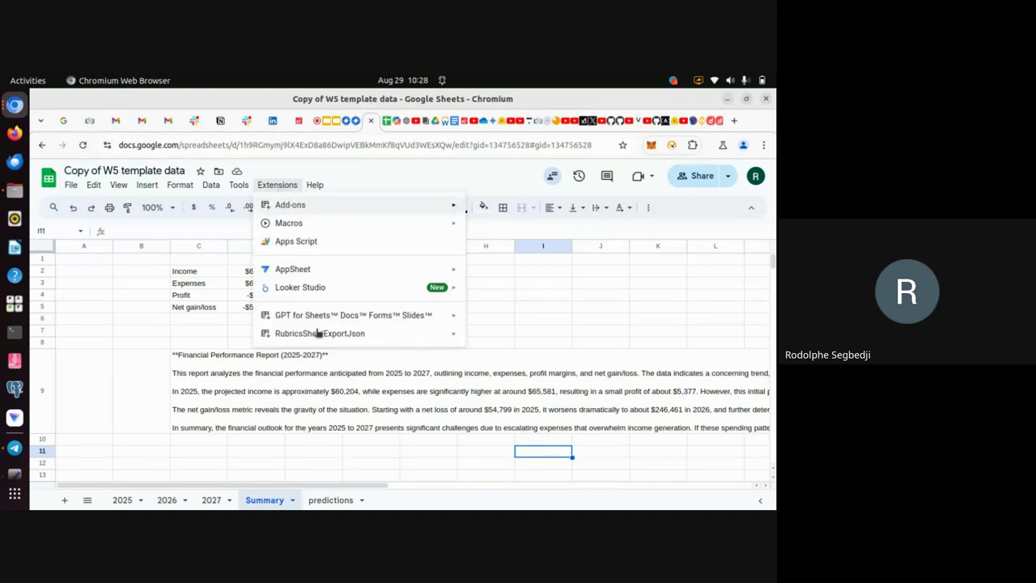
pyautogui.moveTo(318, 338)
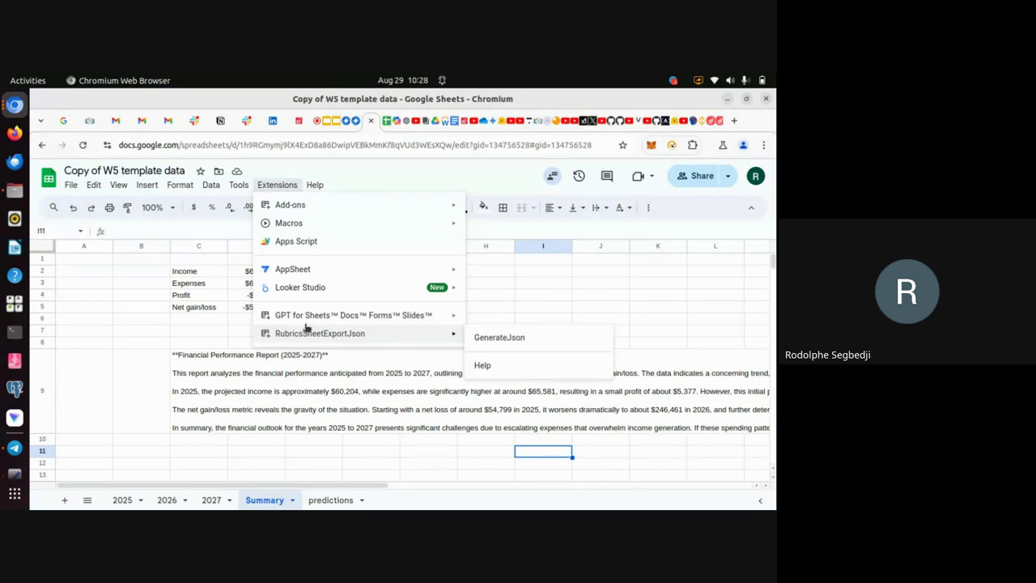
pyautogui.moveTo(375, 320)
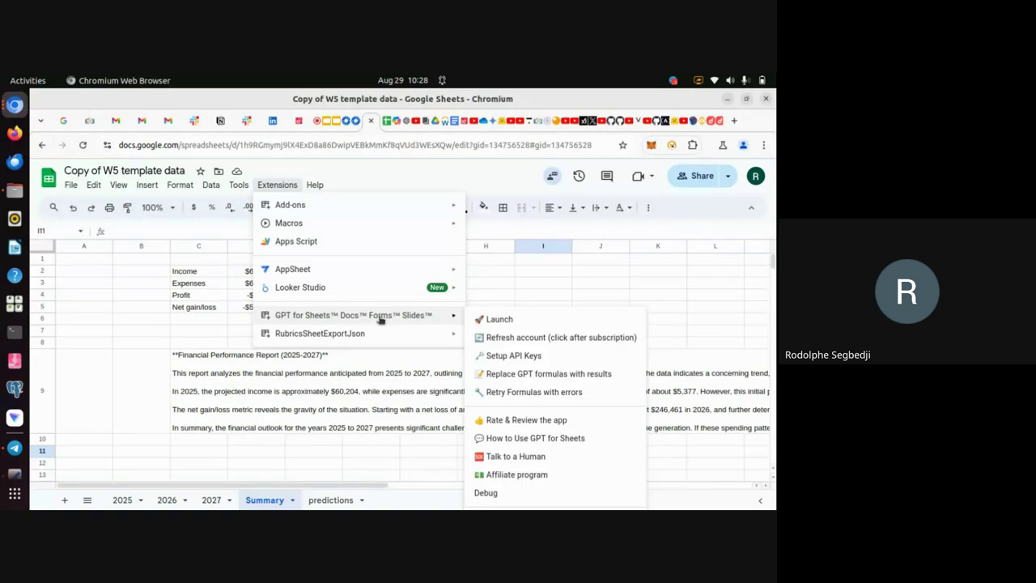
pyautogui.click(503, 323)
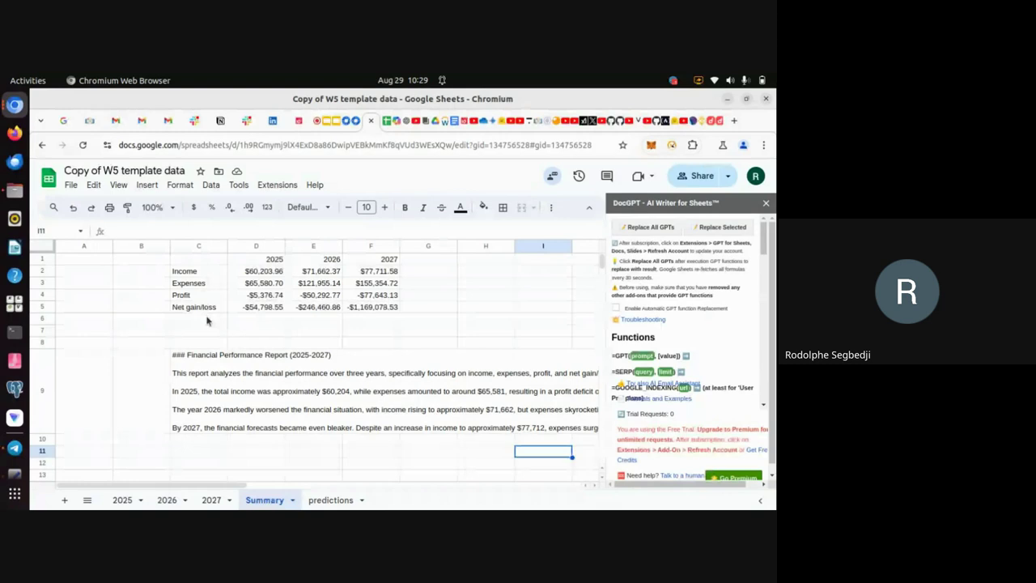
# Step: Remove the third argument 0.5 from the gpt formula in cell C9, leaving only the report prompt and the range C1:F5
pyautogui.click(208, 396)
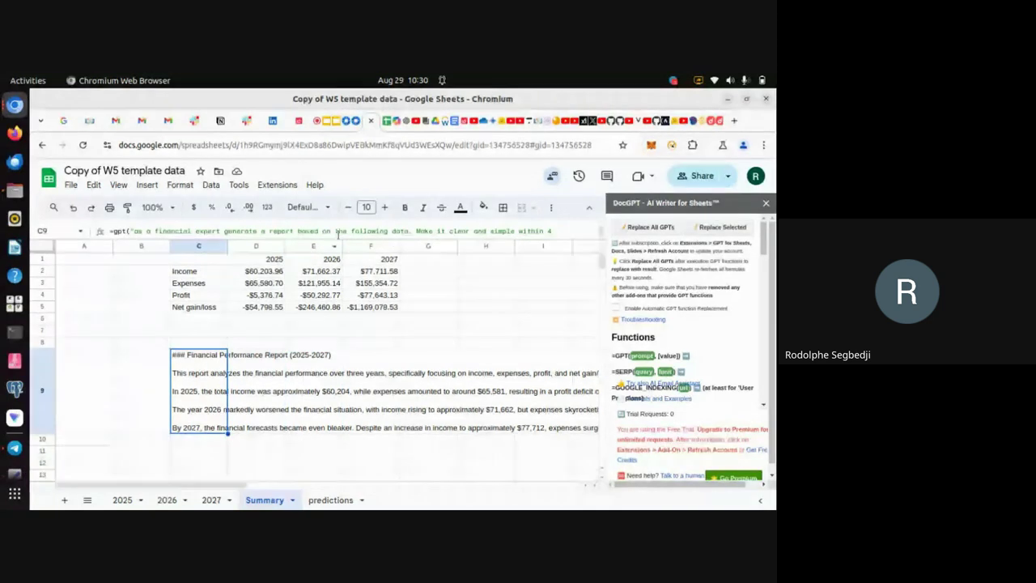
pyautogui.press('Return')
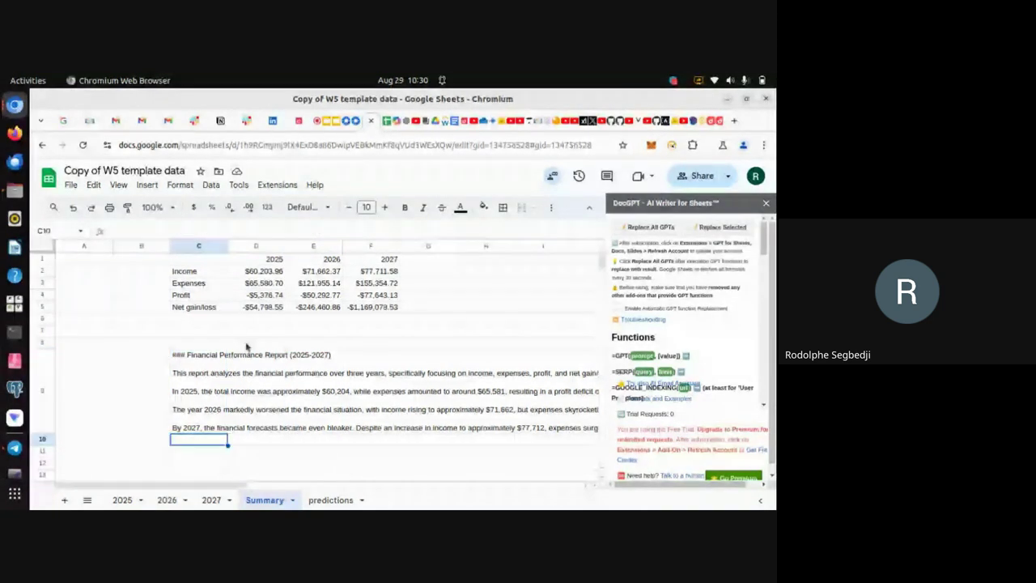
pyautogui.click(185, 394)
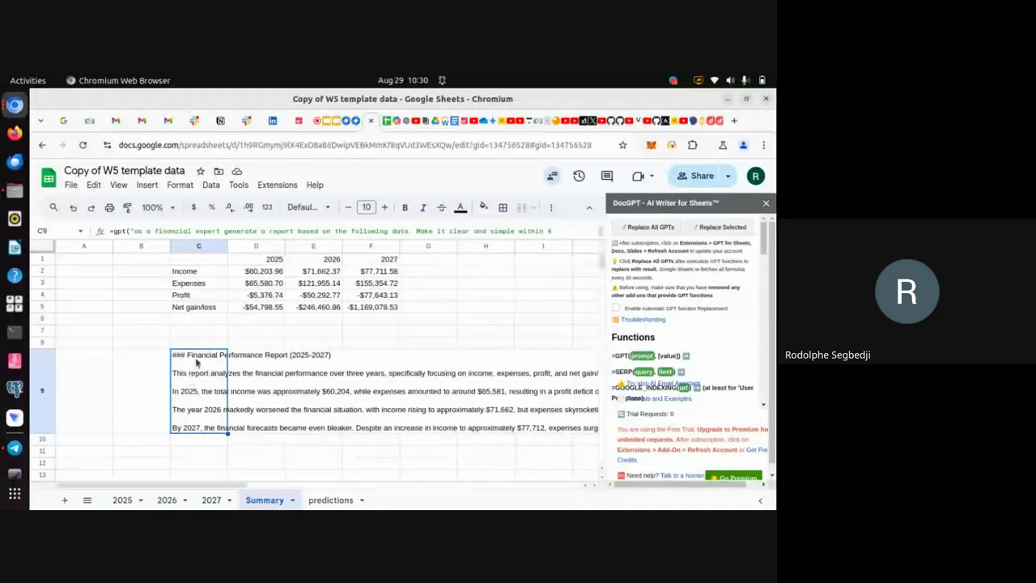
pyautogui.doubleClick(197, 362)
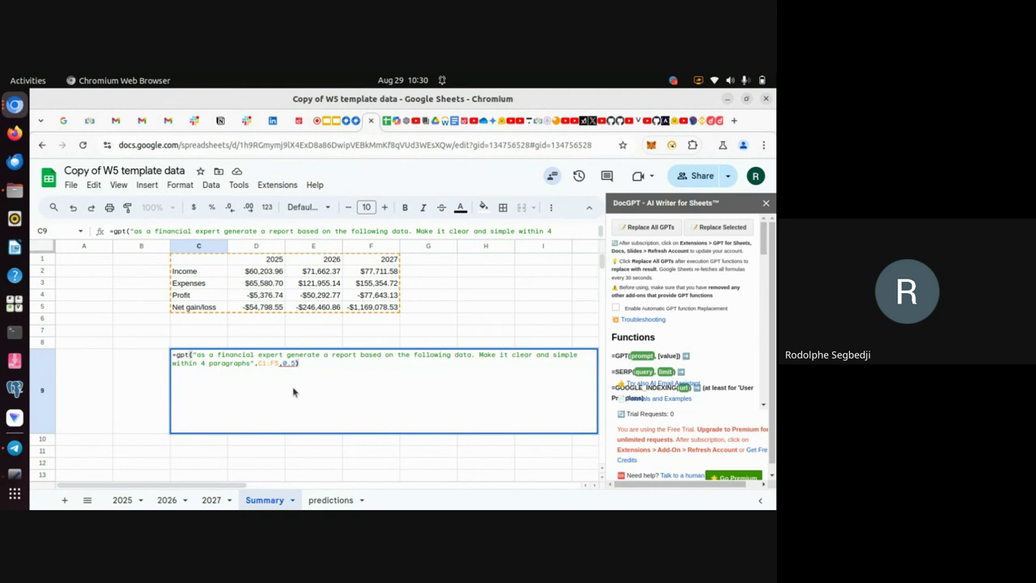
pyautogui.moveTo(293, 364)
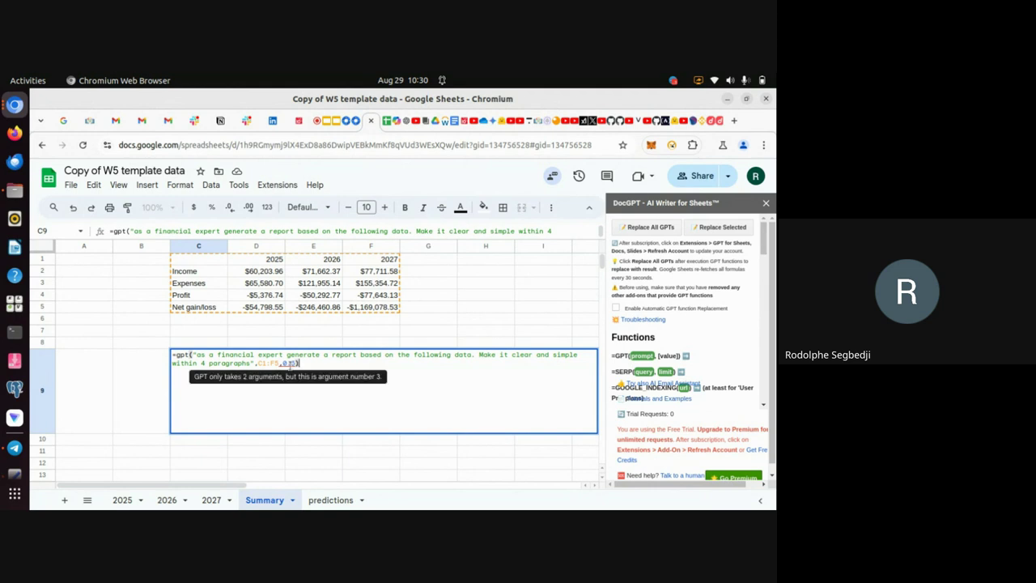
pyautogui.moveTo(293, 362)
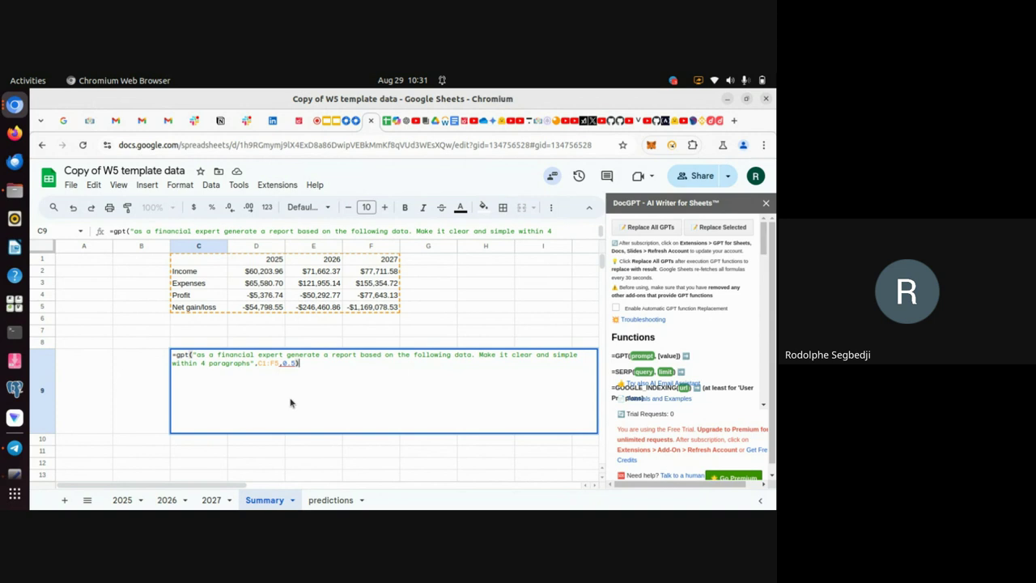
pyautogui.press('BackSpace')
pyautogui.press('BackSpace')
pyautogui.press('BackSpace')
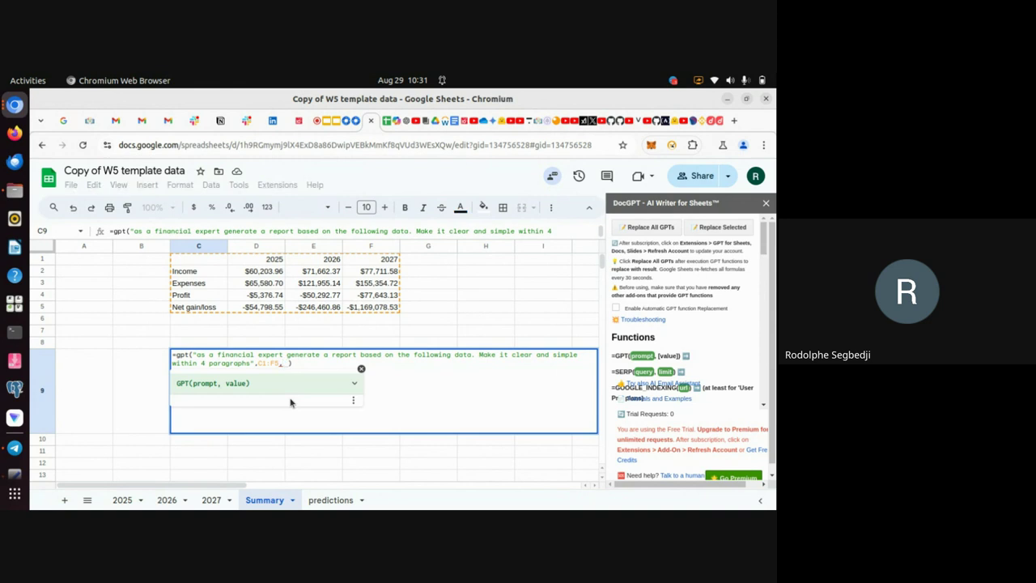
pyautogui.press('BackSpace')
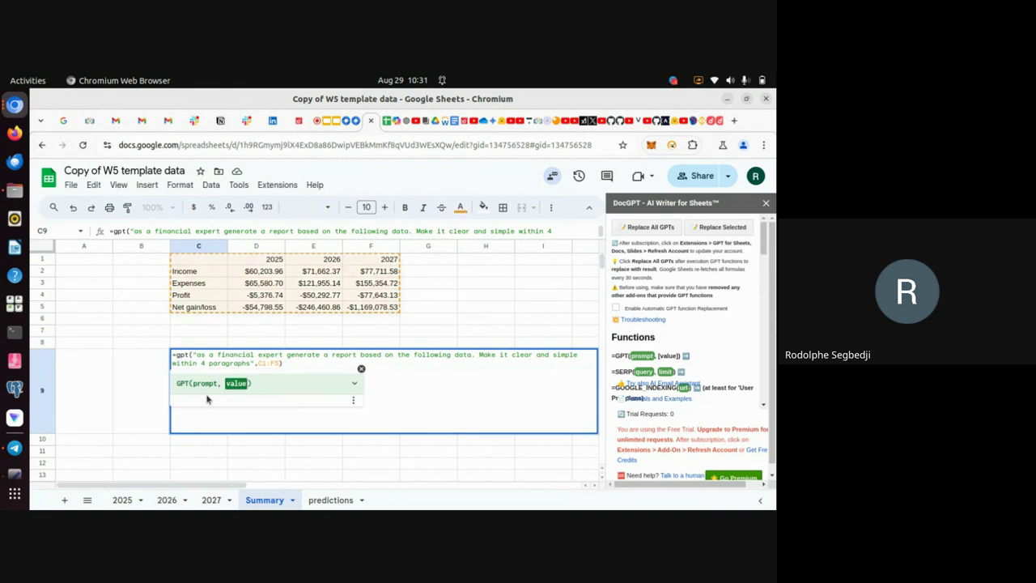
pyautogui.click(162, 467)
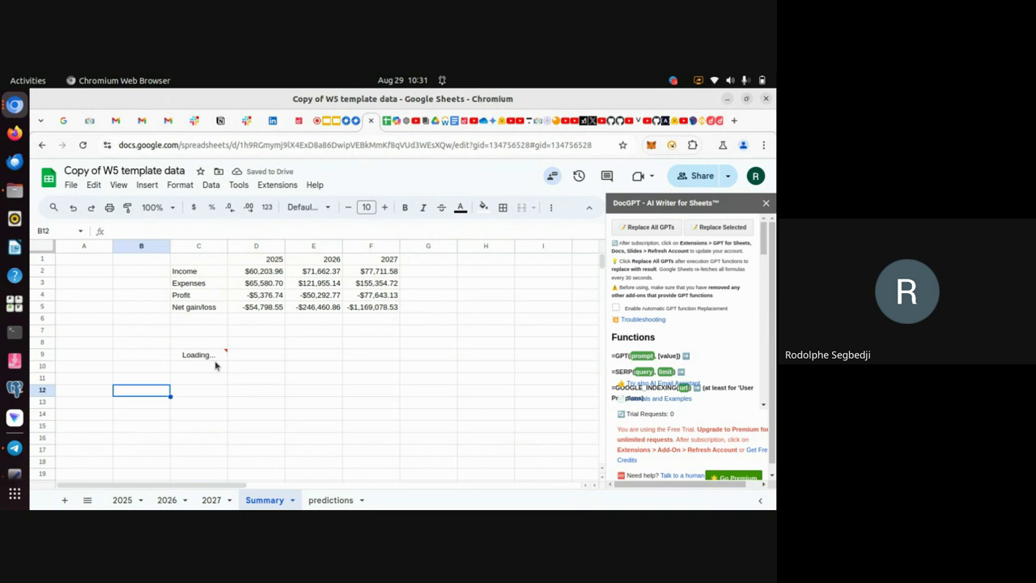
# Step: Re-enter the gpt formula in C9 without changes, close the DocGPT sidebar, and look across the generated report
pyautogui.moveTo(204, 359)
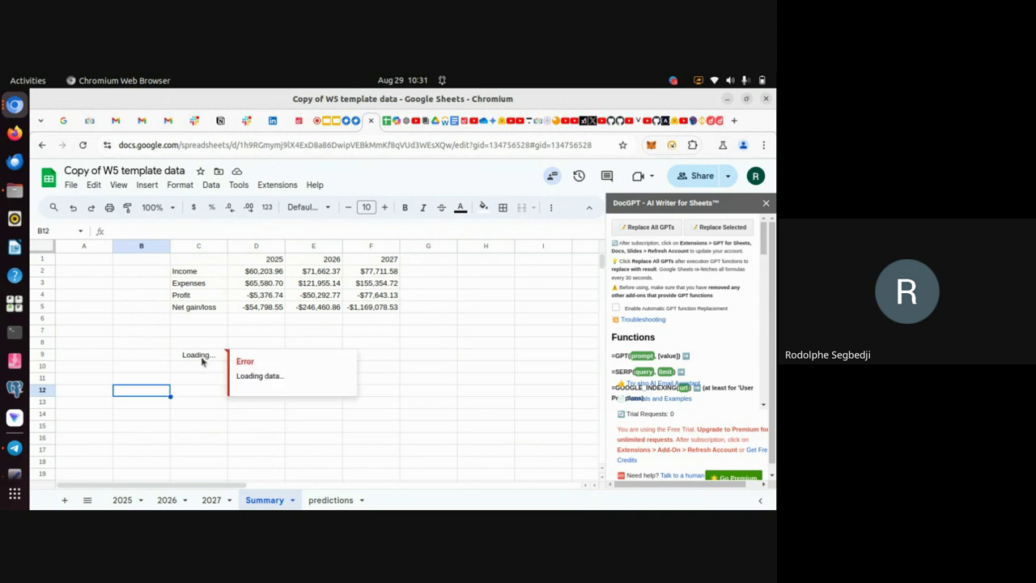
pyautogui.click(203, 358)
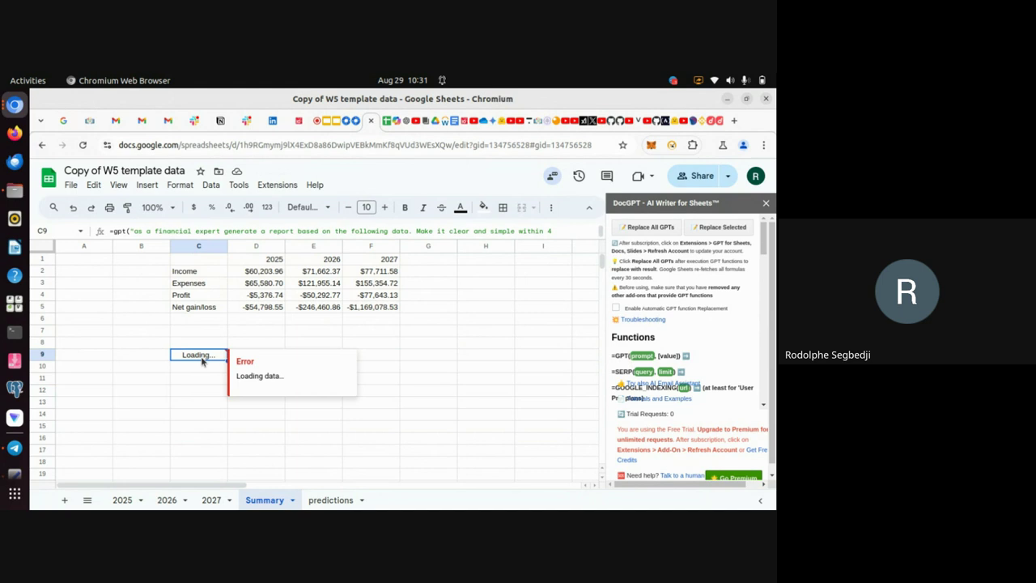
pyautogui.press('Return')
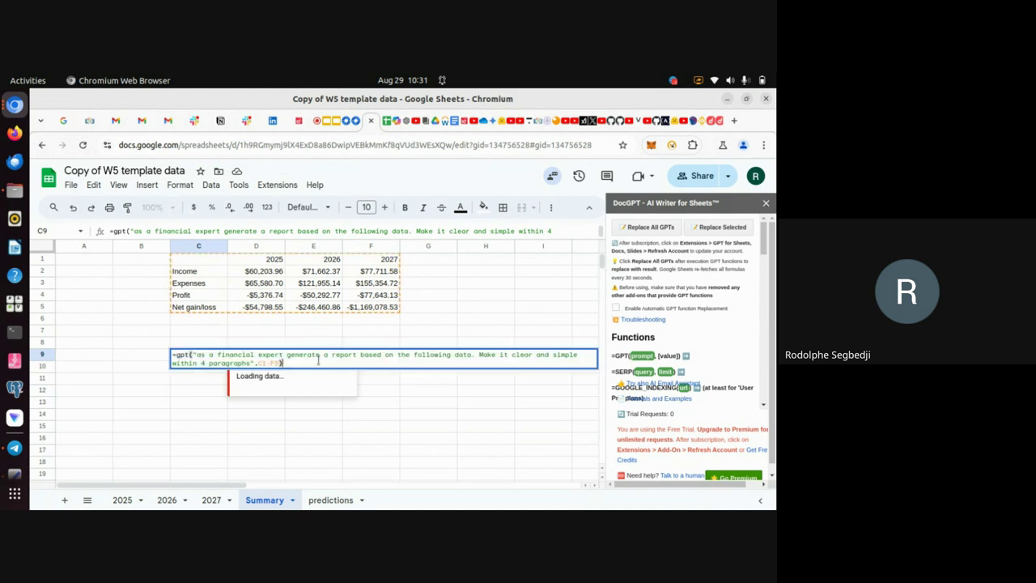
pyautogui.press('Return')
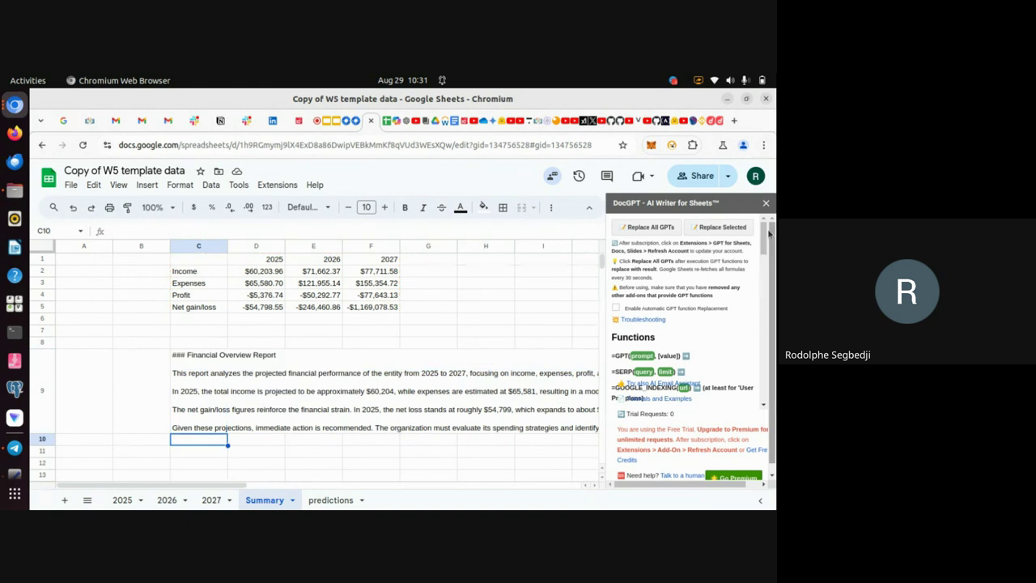
pyautogui.click(766, 203)
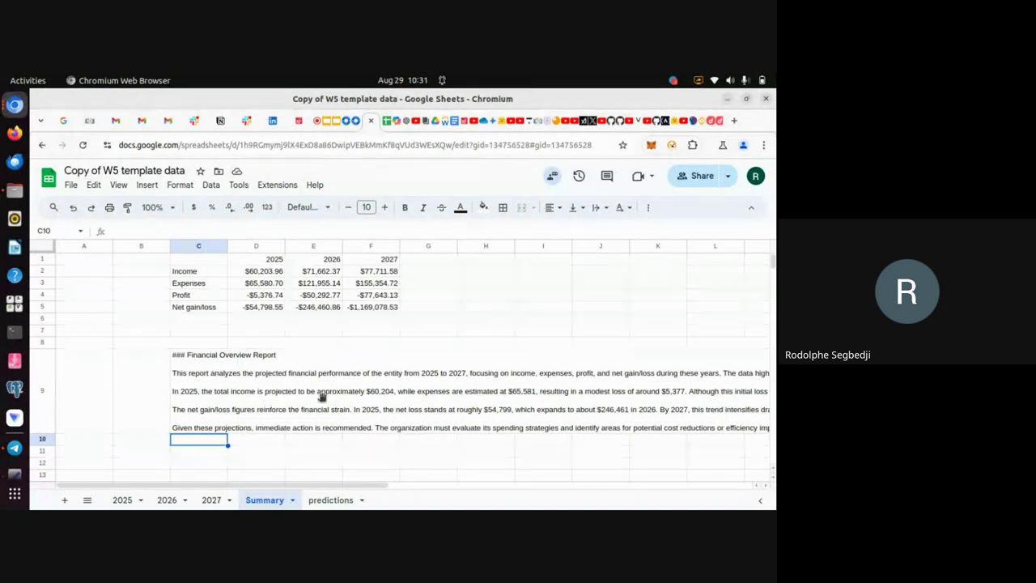
pyautogui.hscroll(3, 500, 388)
pyautogui.hscroll(-3, 497, 388)
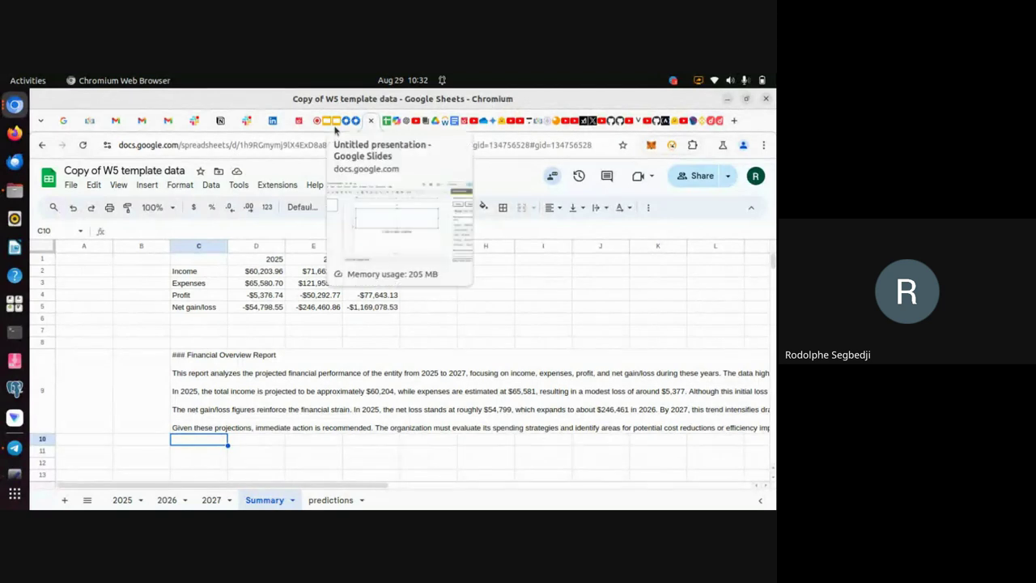
# Step: Switch to the untitled presentation in Google Slides and review the MagicSlides prompt, slide count, image, language and presentation type options
pyautogui.click(338, 126)
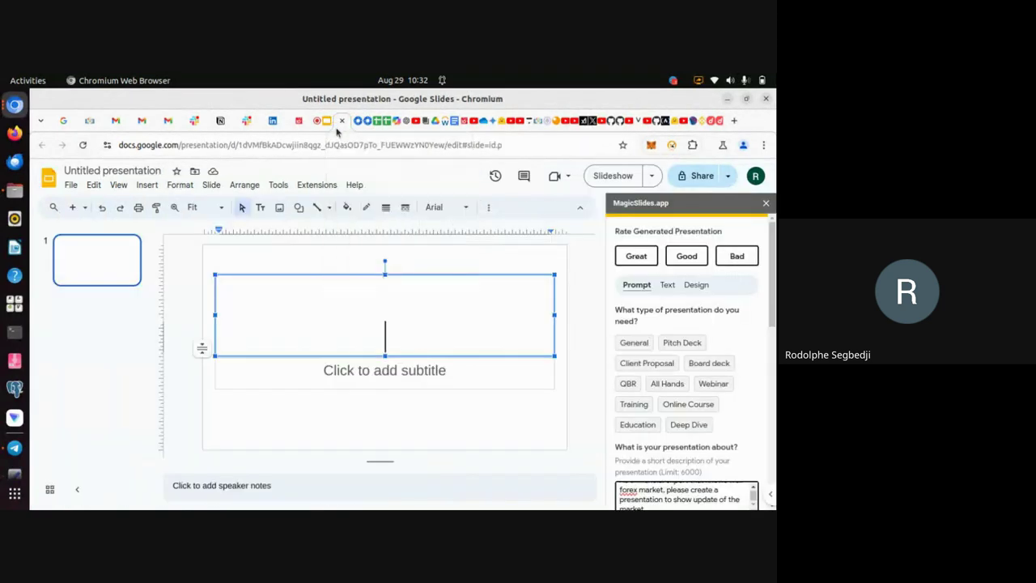
pyautogui.scroll(-5, 621, 378)
pyautogui.scroll(-2, 621, 378)
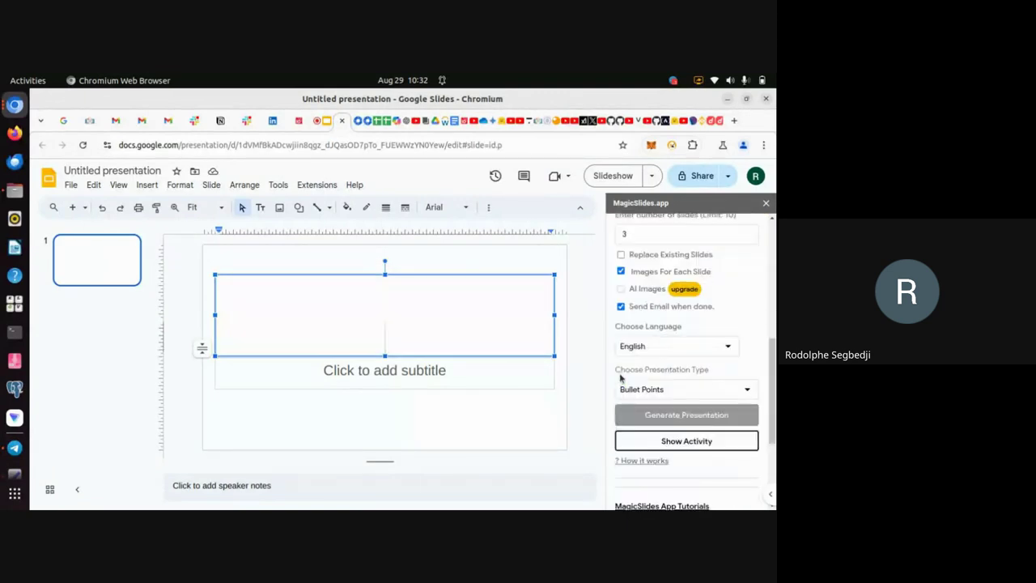
pyautogui.scroll(3, 621, 377)
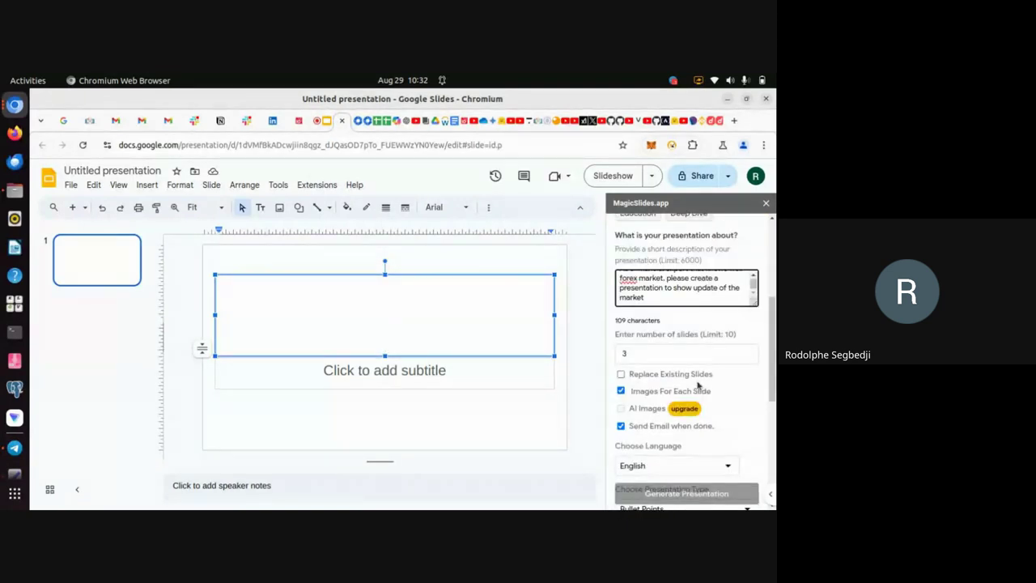
pyautogui.scroll(4, 698, 385)
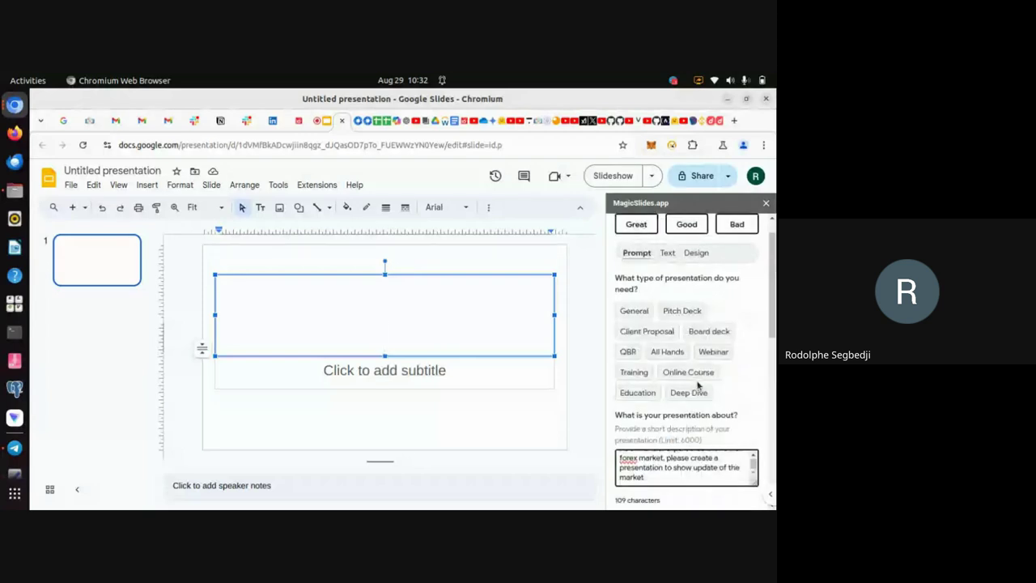
pyautogui.scroll(-1, 698, 385)
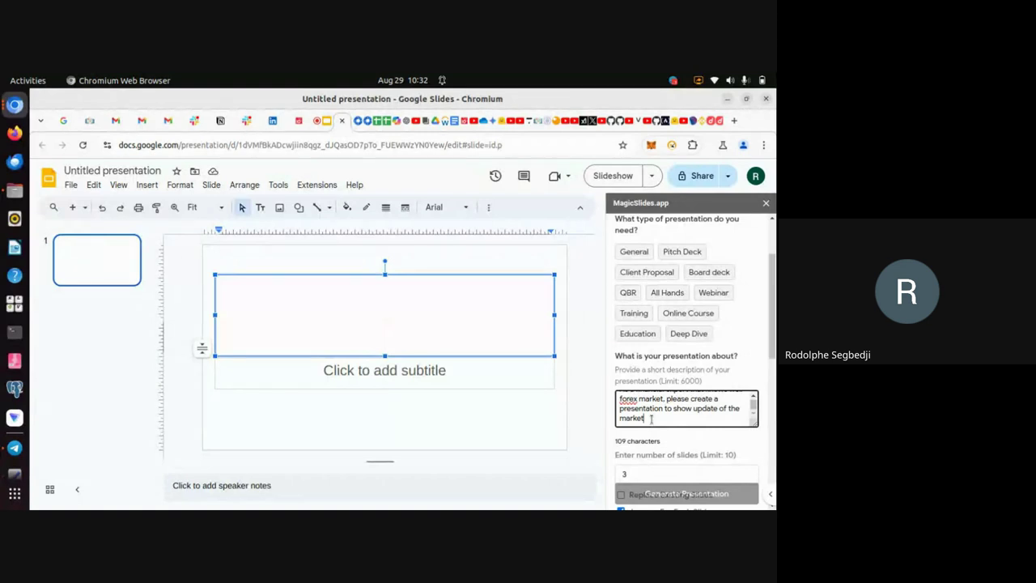
# Step: Clear and restore the MagicSlides presentation description, and choose the General presentation type
pyautogui.hotkey('ctrl', 'a')
pyautogui.press('BackSpace')
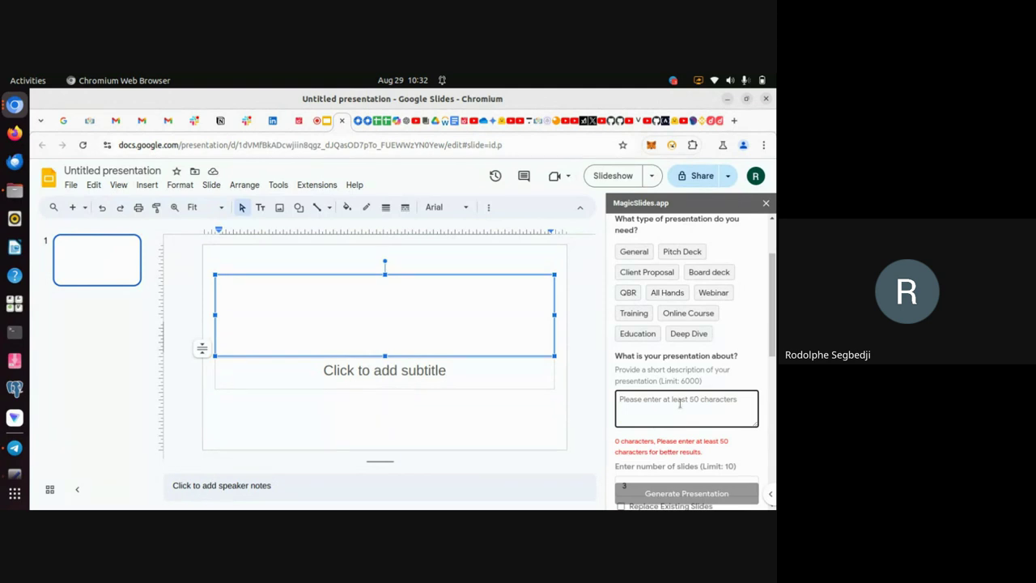
pyautogui.hotkey('ctrl', 'z')
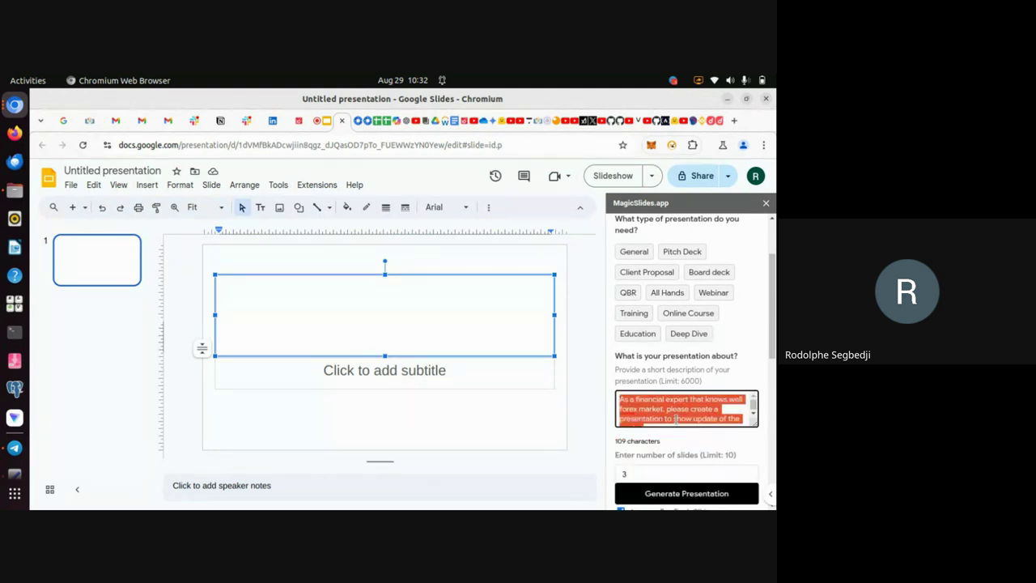
pyautogui.click(632, 251)
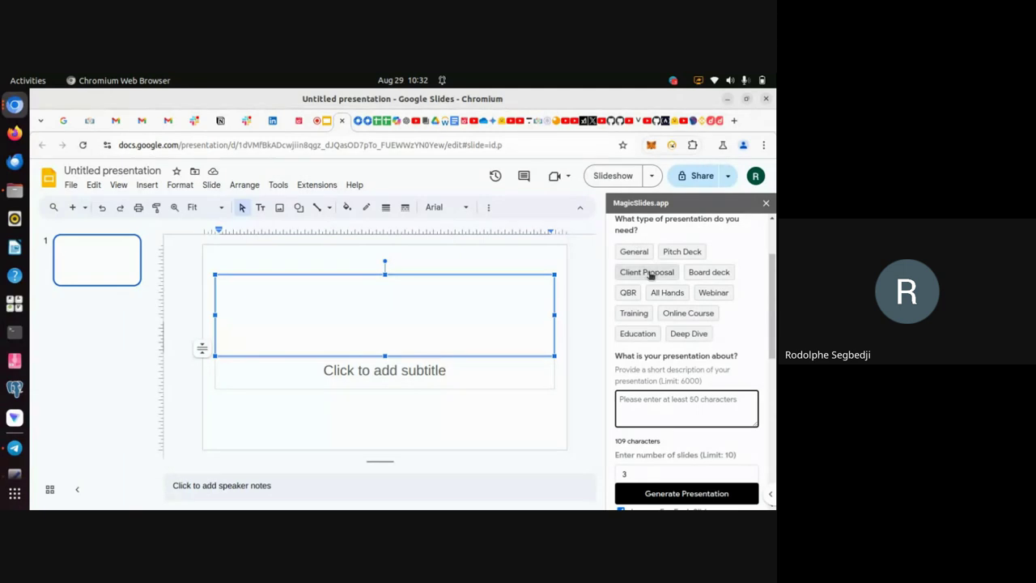
# Step: Choose the Education type with its dinosaur slide deck description, and try to generate 3 English slides in Bullet Points format with images
pyautogui.click(638, 334)
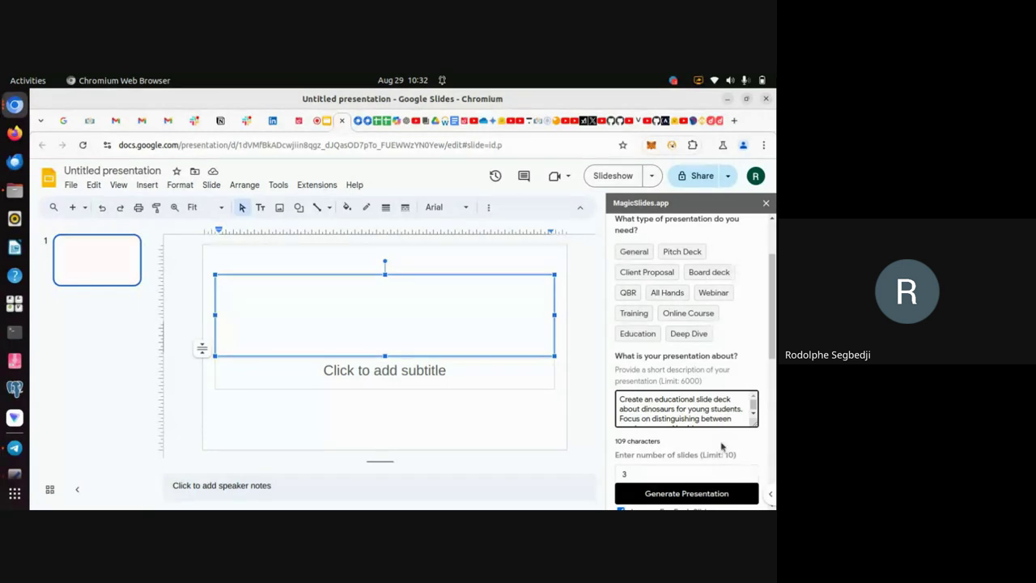
pyautogui.scroll(-3, 722, 447)
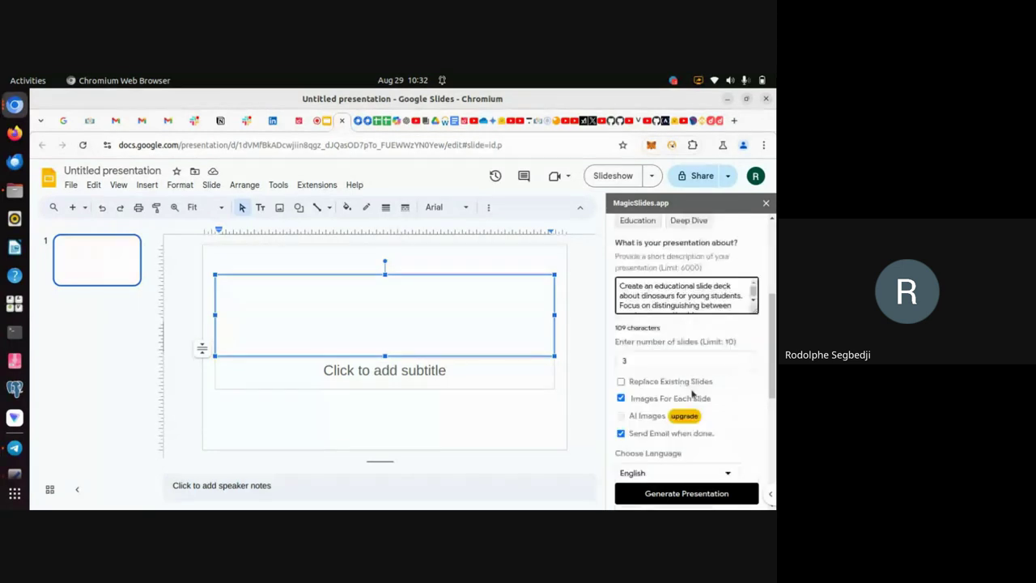
pyautogui.scroll(-1, 688, 448)
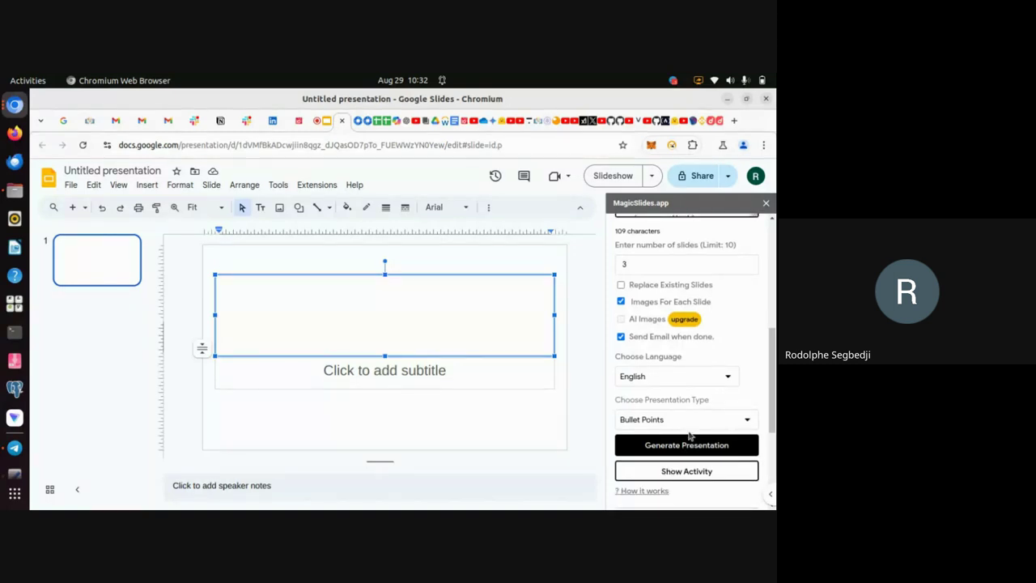
pyautogui.click(694, 446)
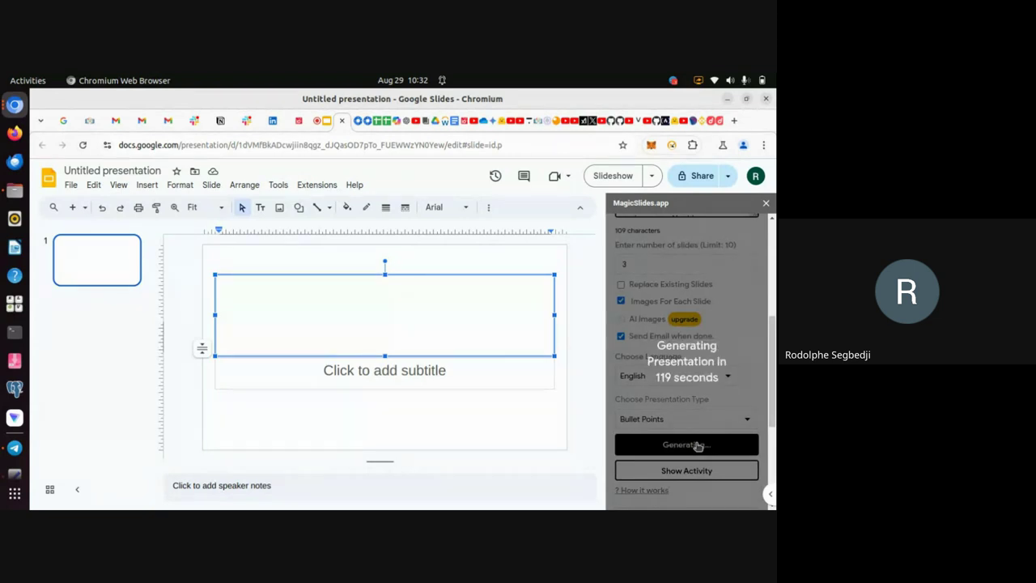
# Step: Check the MagicSlides credits and plan details, look at the Summary sheet in Google Sheets, and return to the untitled presentation
pyautogui.scroll(-2, 686, 406)
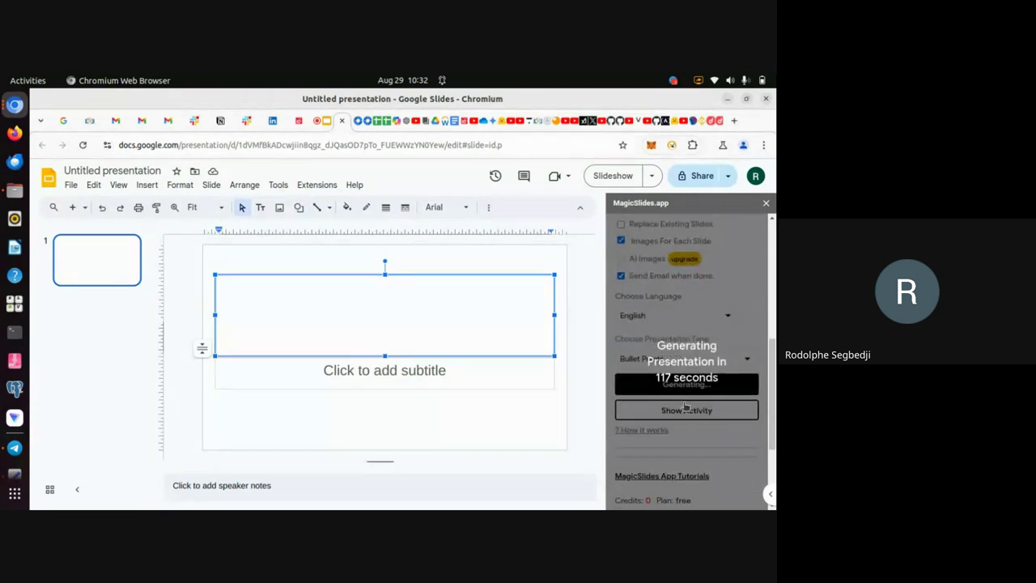
pyautogui.scroll(-3, 686, 407)
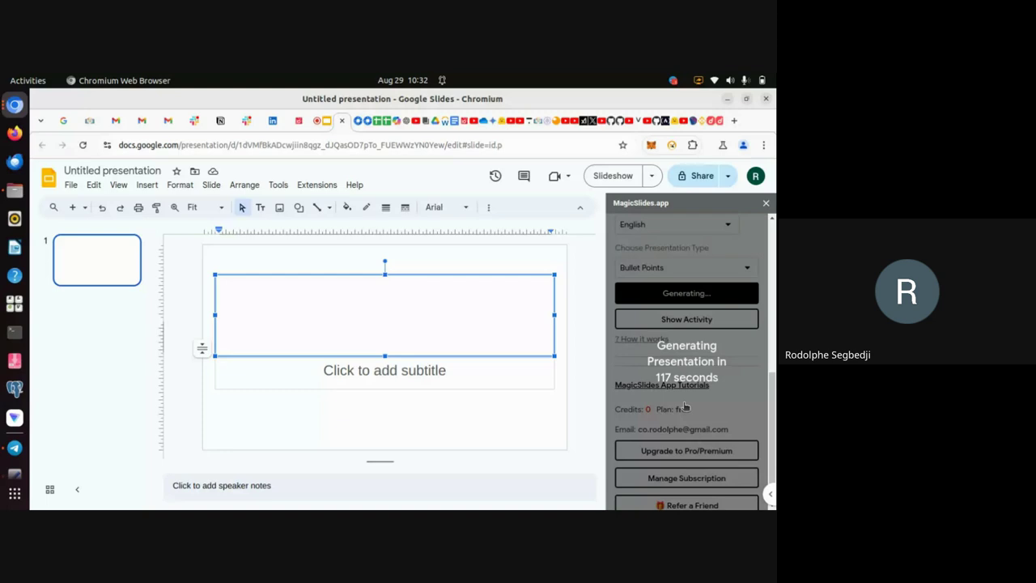
pyautogui.scroll(2, 686, 407)
pyautogui.scroll(1, 686, 407)
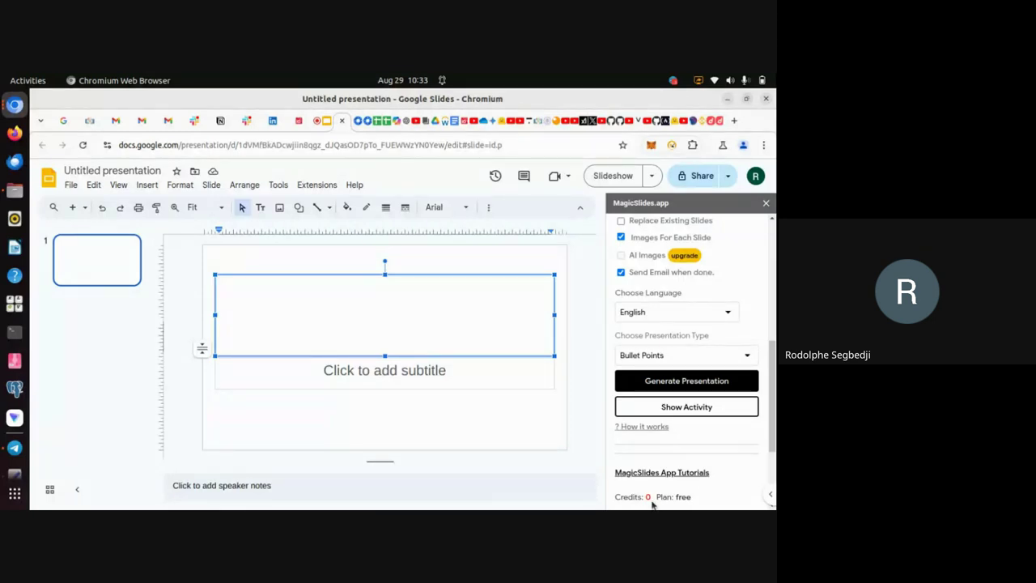
pyautogui.click(368, 121)
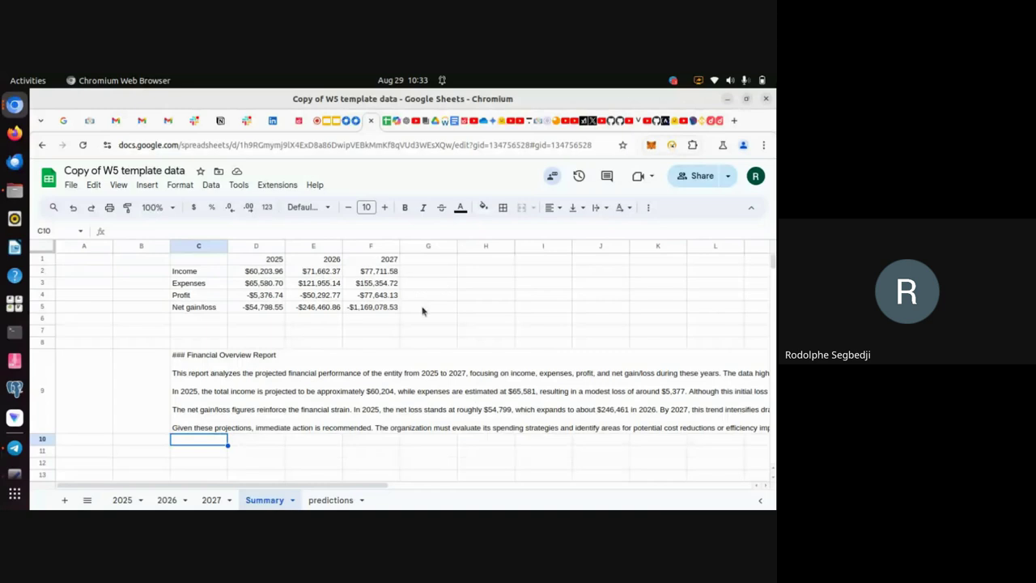
pyautogui.click(338, 127)
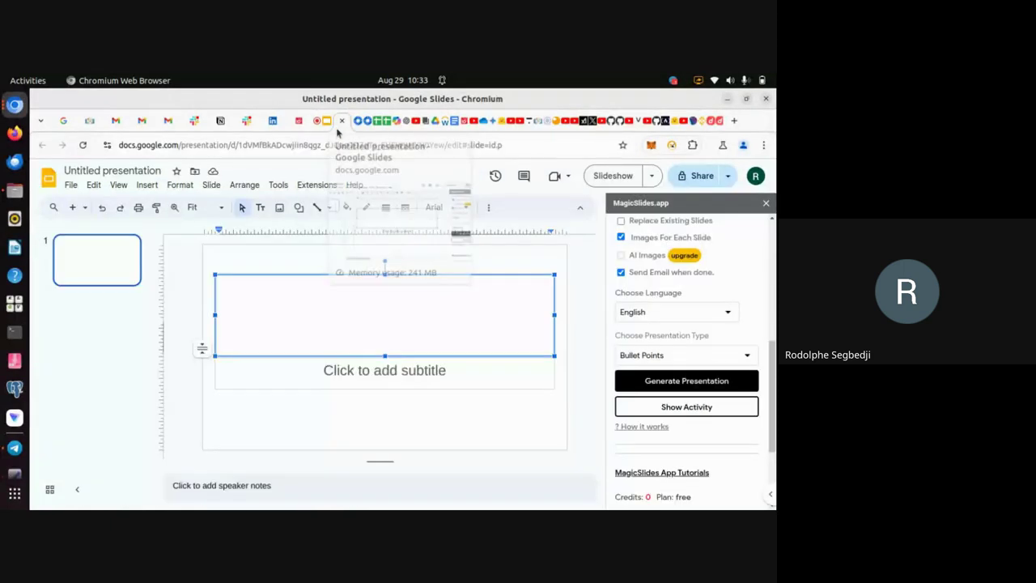